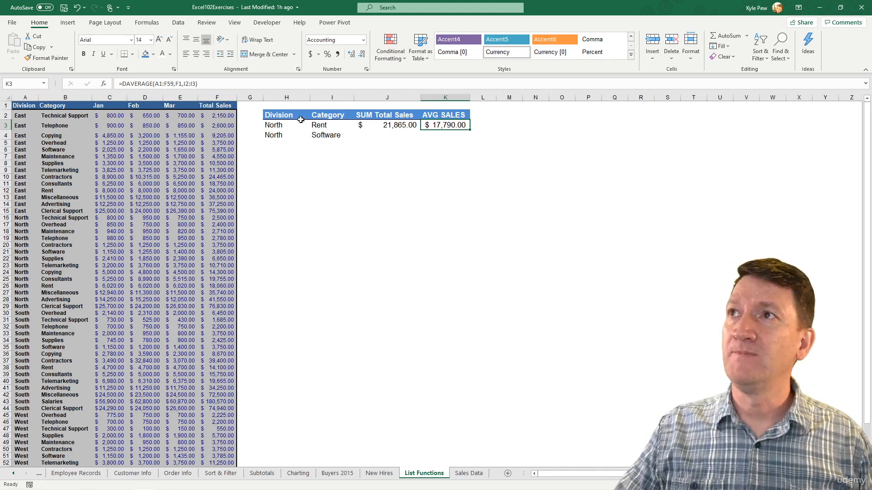
Copy the Division and Category headers from H2:I2 into the cells starting at H8
left_click_drag(272, 113, 324, 114)
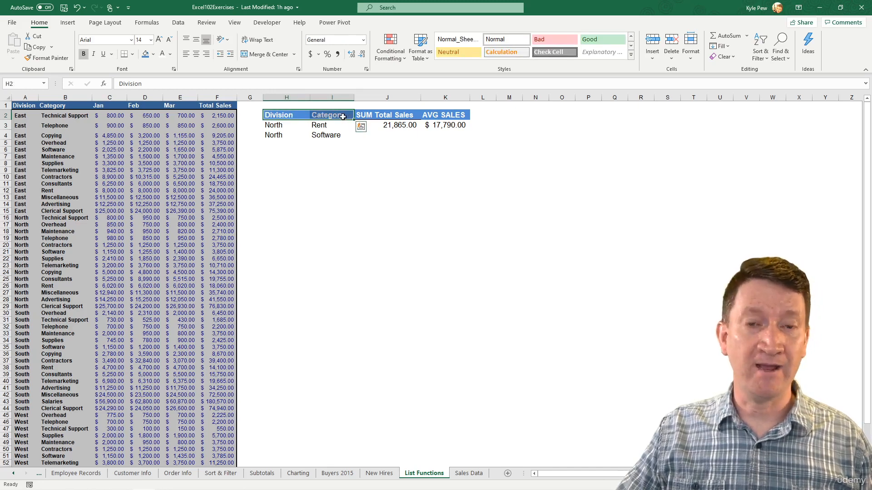
key("ctrl+c")
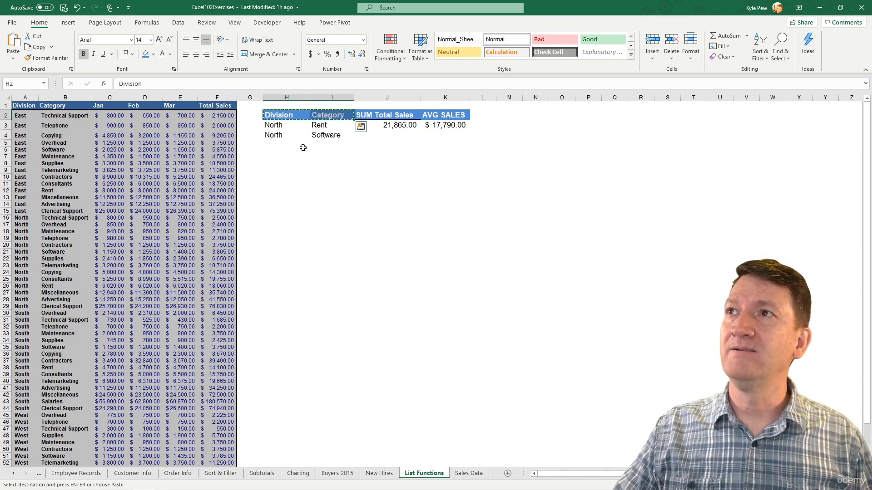
left_click(278, 162)
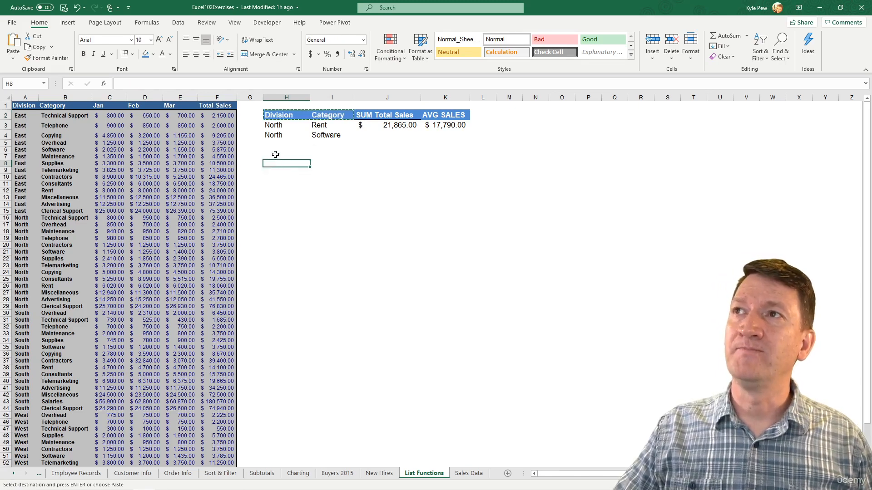
left_click(275, 155)
left_click(274, 150)
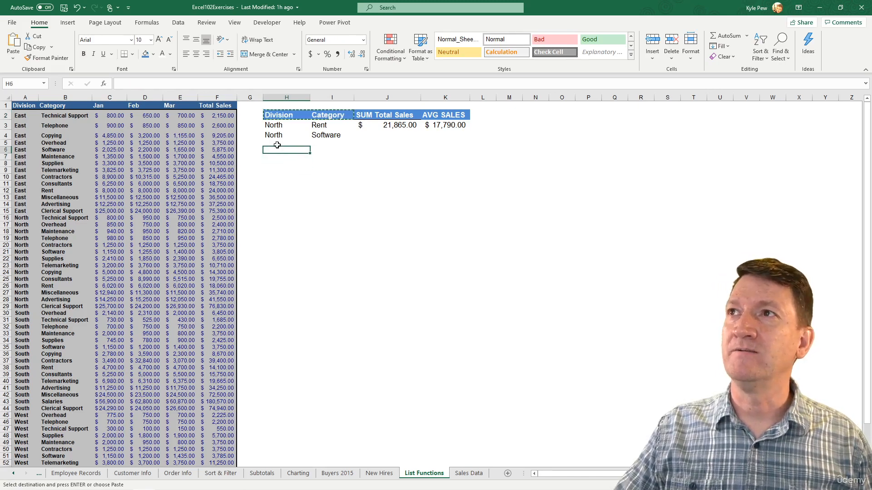
left_click(275, 163)
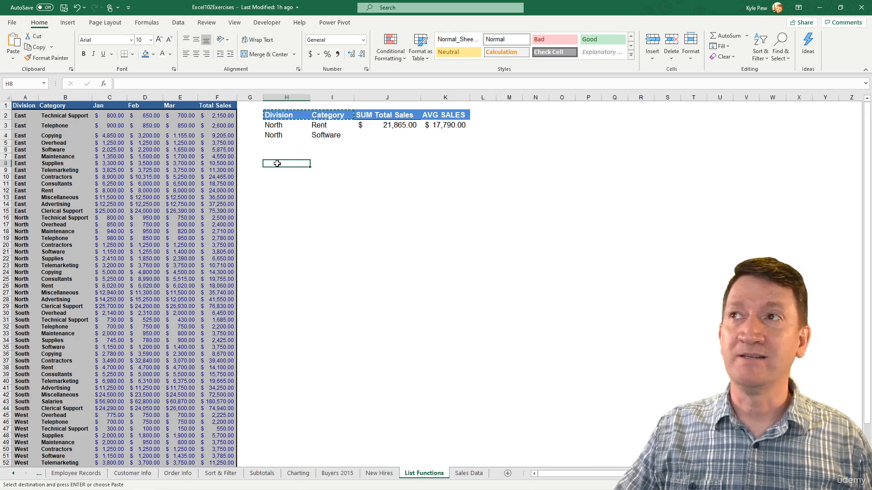
key("ctrl+v")
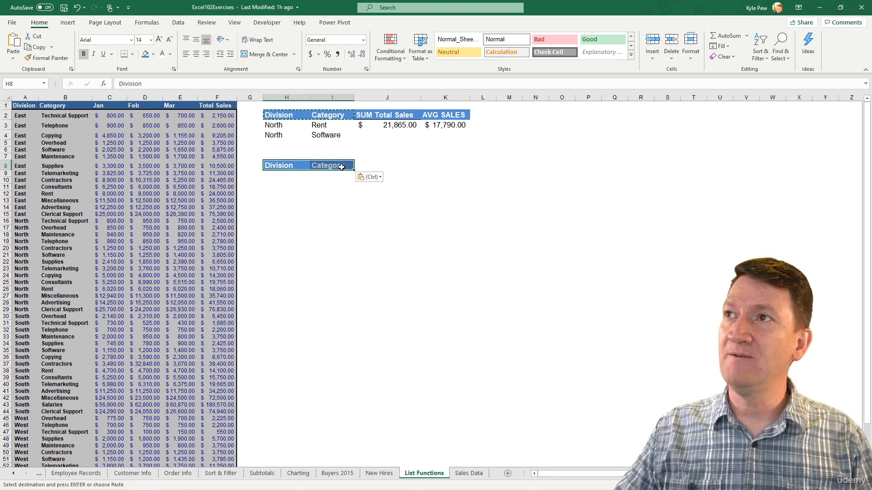
Enter Supplies as the criterion under the copied Category header in cell I9
left_click(290, 173)
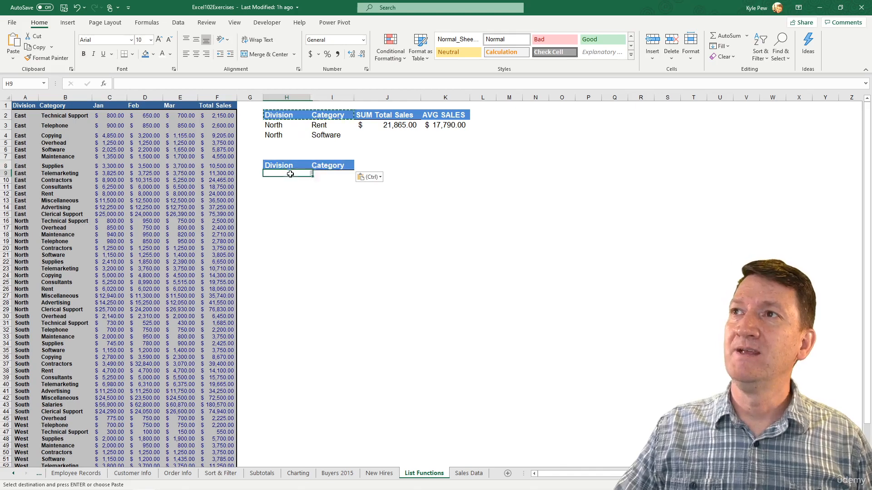
left_click(332, 175)
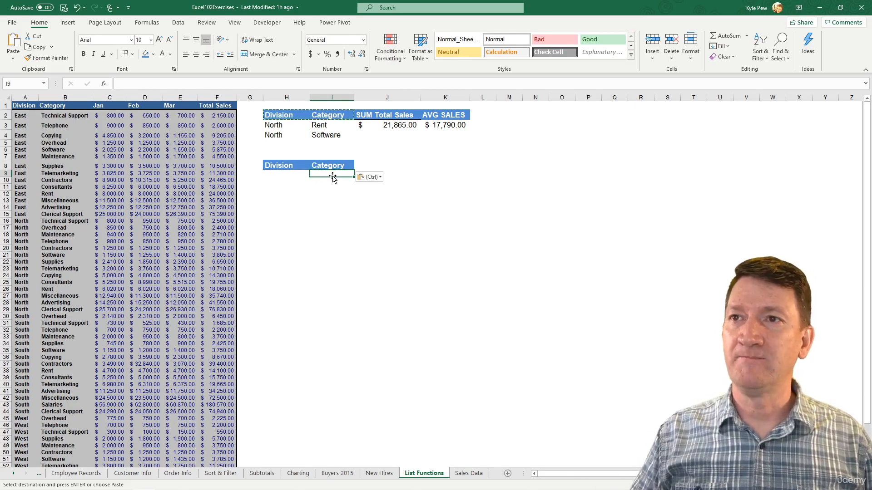
type("Supplies")
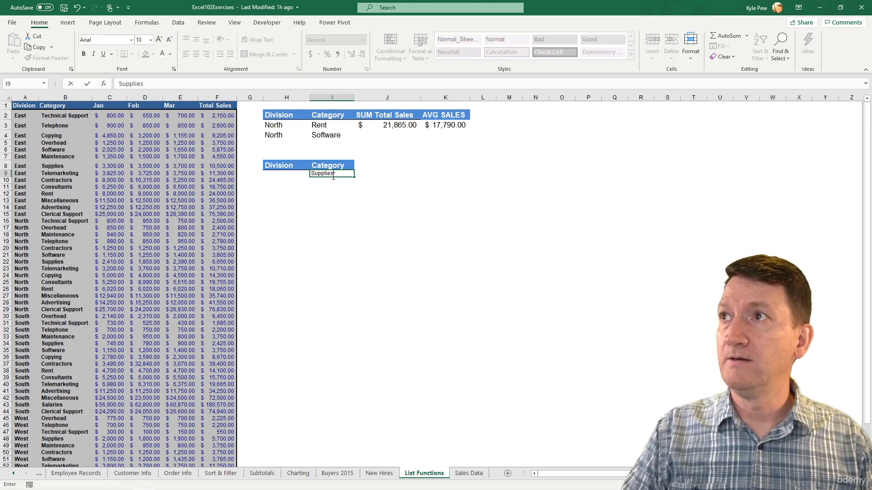
key("Return")
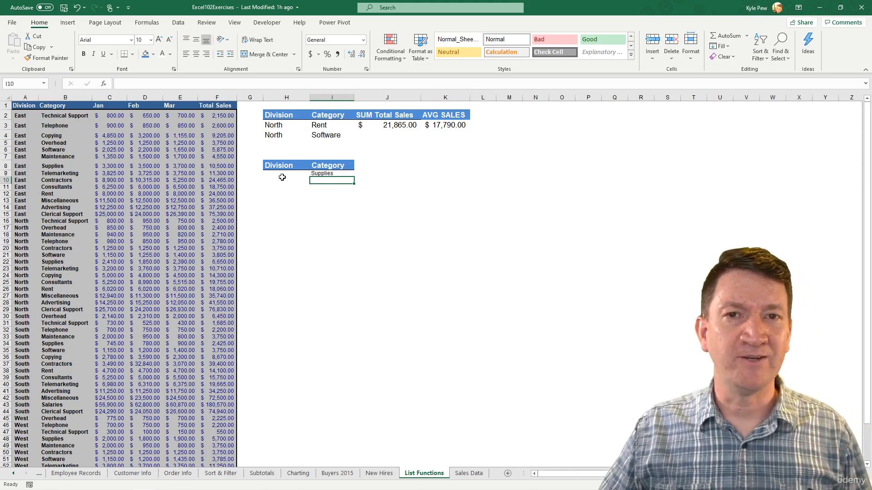
Add a COUNT header in cell J8 and give it the same formatting as the adjacent Category header
left_click(362, 166)
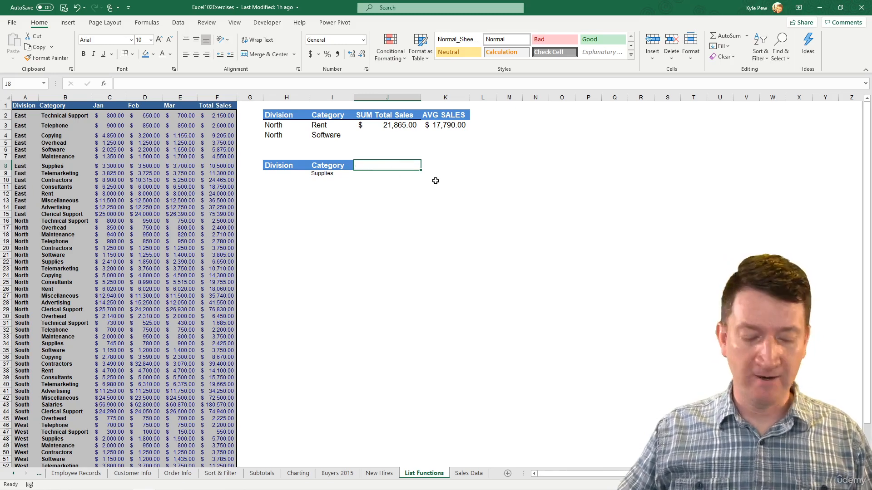
type("COUNT")
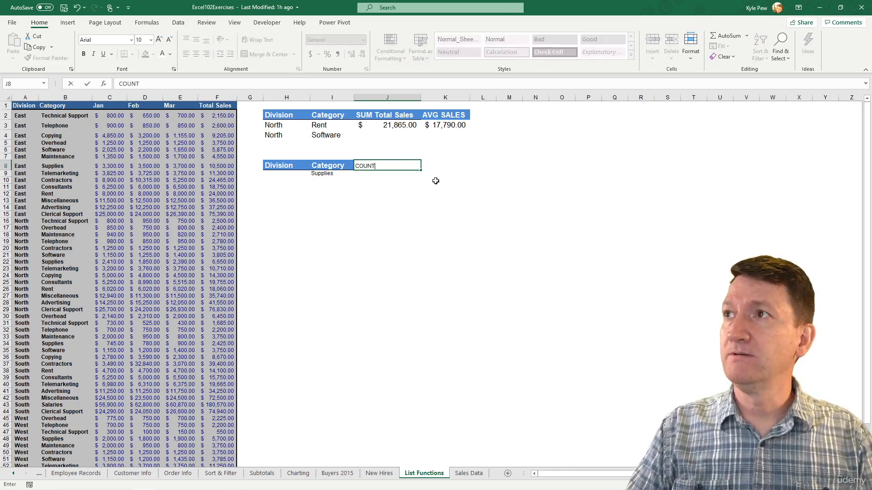
key("Return")
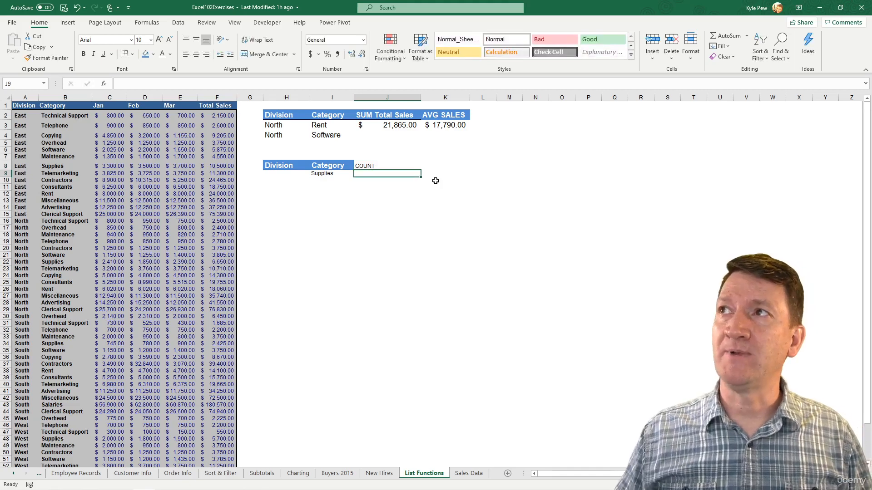
left_click(341, 167)
left_click(44, 56)
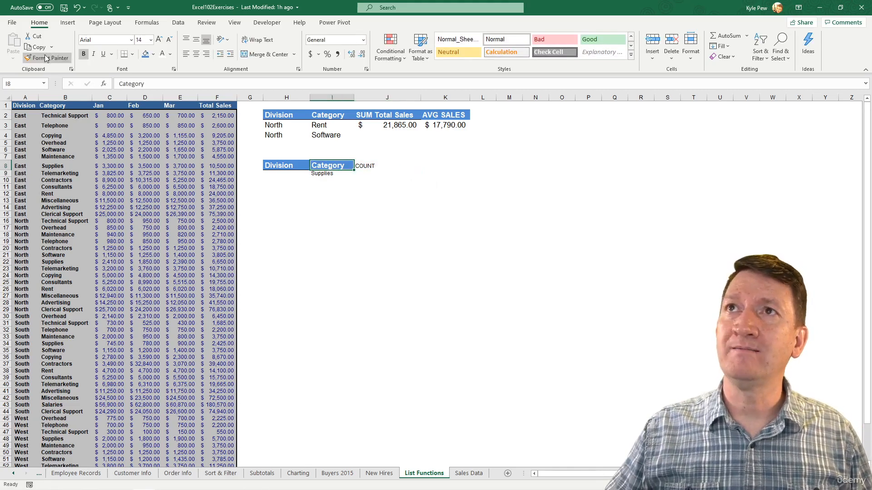
left_click(365, 166)
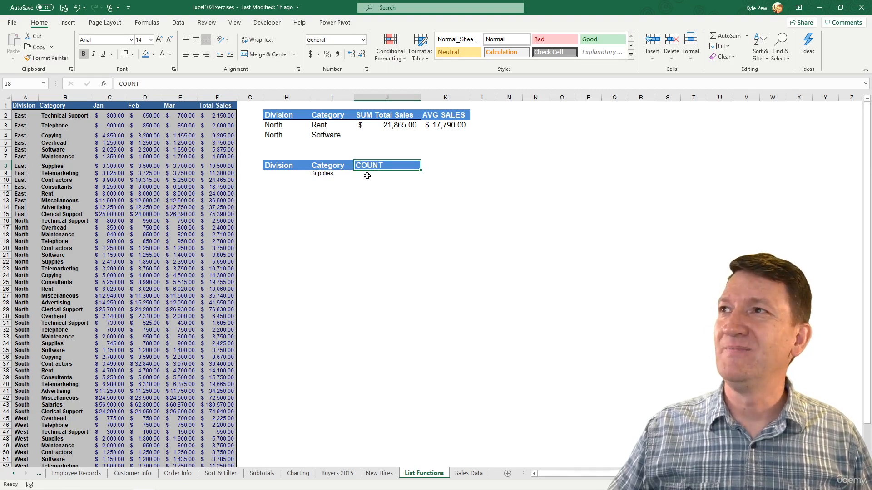
Enlarge the Supplies text in I9 to font size 14 and copy its formatting to cell J9
left_click(365, 175)
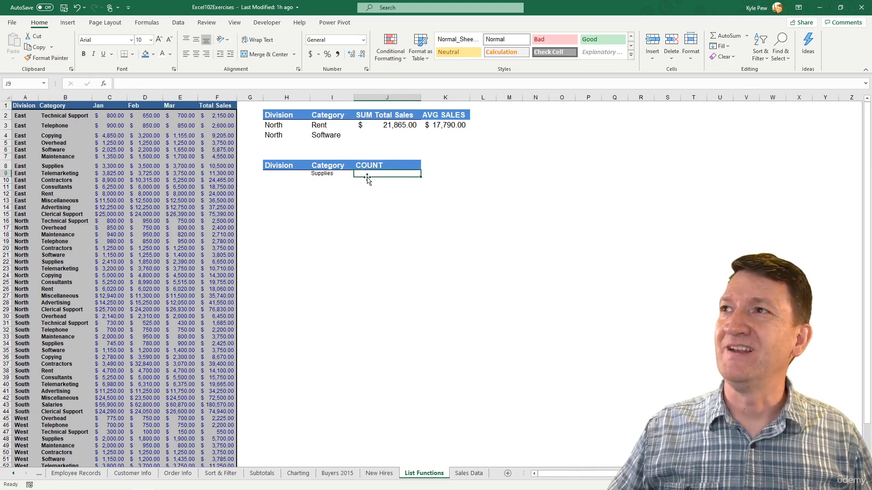
left_click(332, 173)
left_click(158, 40)
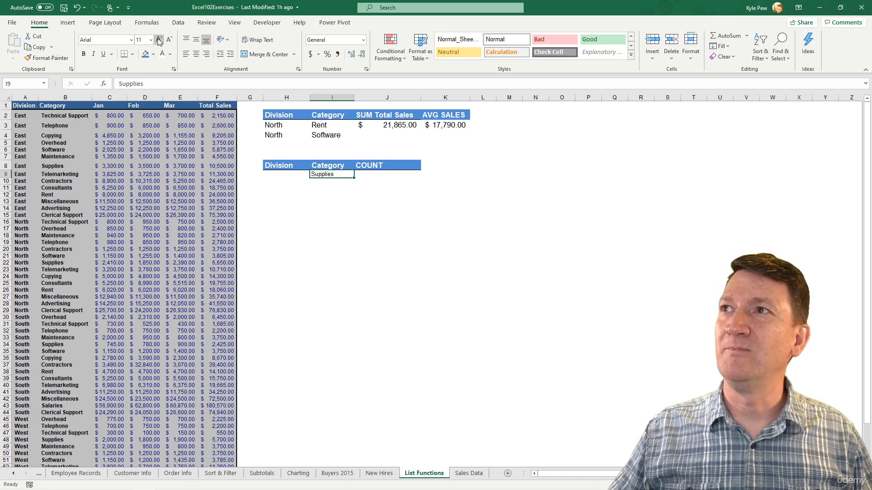
left_click(158, 40)
left_click(158, 40)
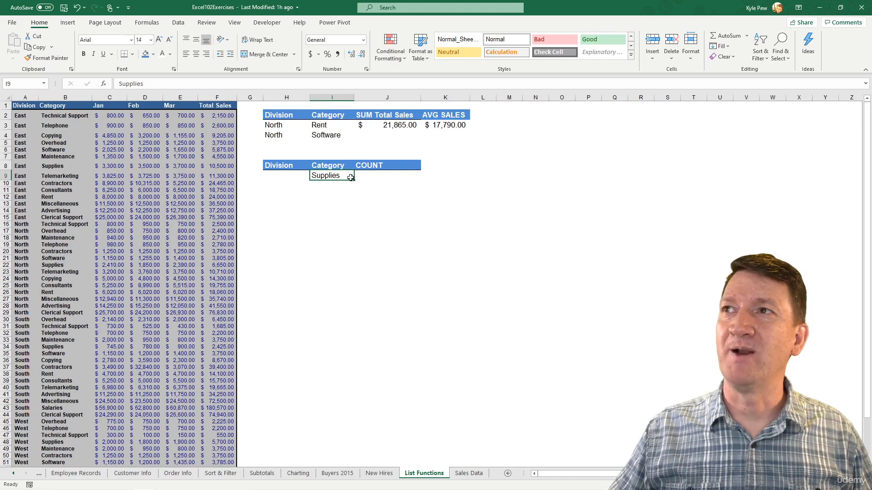
left_click(371, 175)
left_click(336, 175)
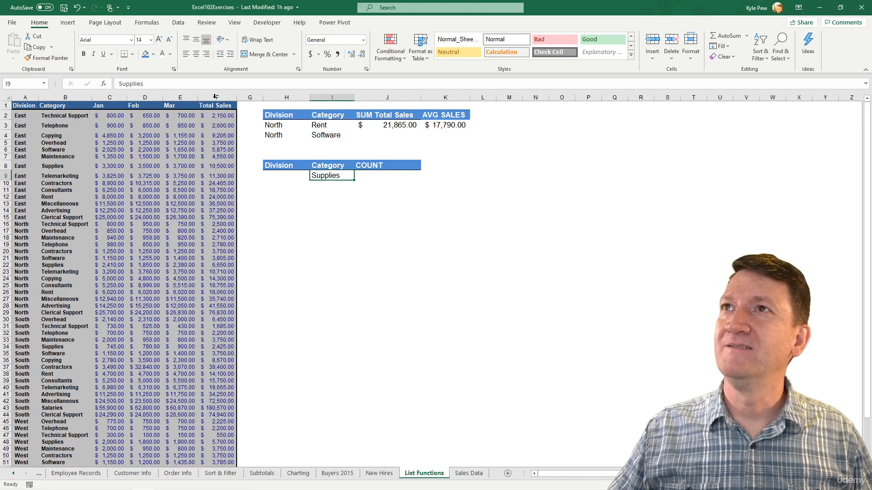
left_click(65, 61)
left_click(375, 176)
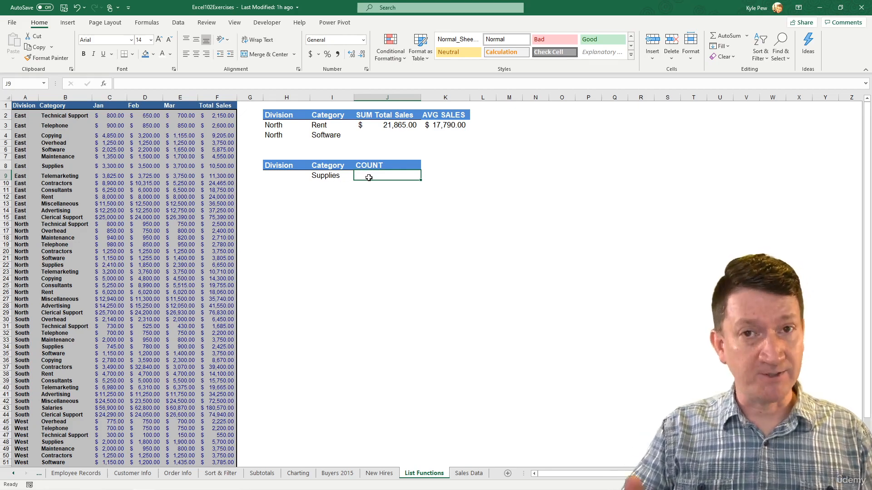
Start a DCOUNT formula in cell J9 with the whole data list A1:F59 as the database
type("=dcou")
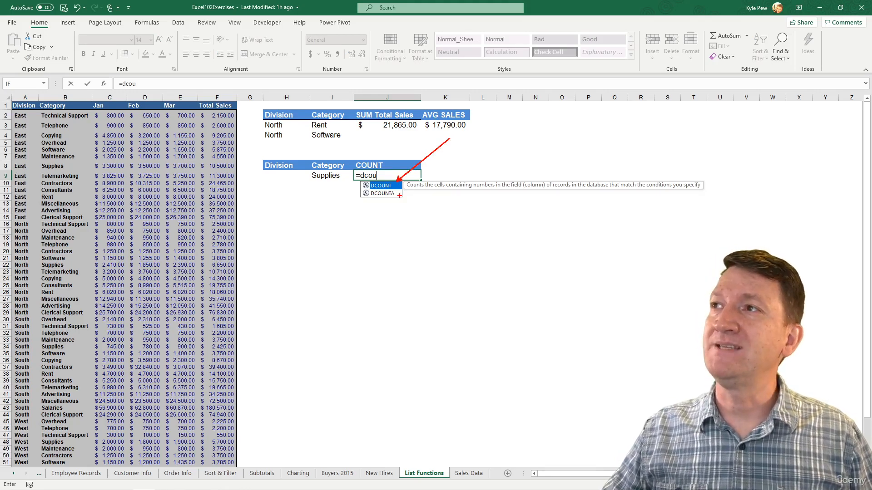
left_click_drag(397, 195, 476, 272)
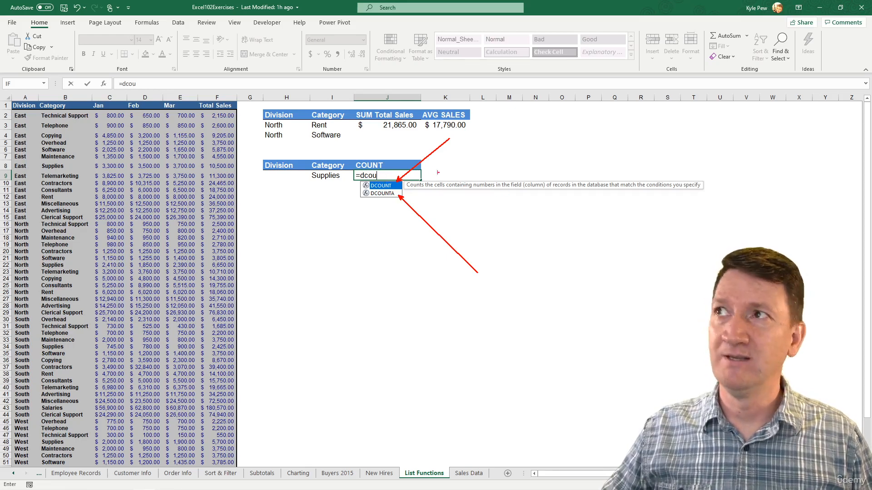
mouse_move(201, 111)
left_mouse_down()
mouse_move(256, 294)
mouse_move(245, 451)
left_mouse_up()
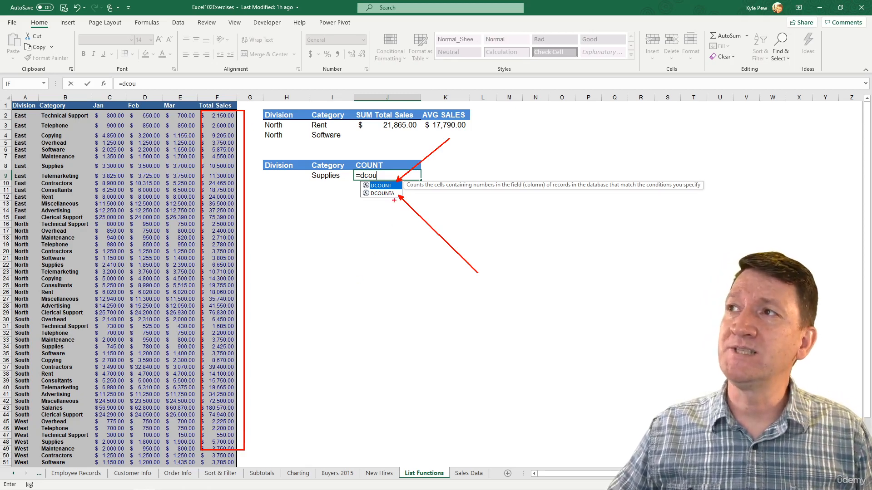
left_click_drag(394, 196, 391, 260)
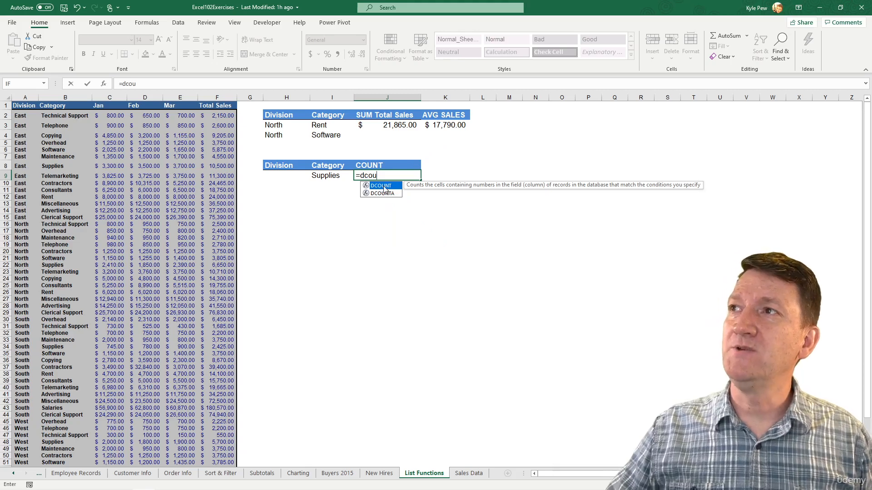
double_click(384, 187)
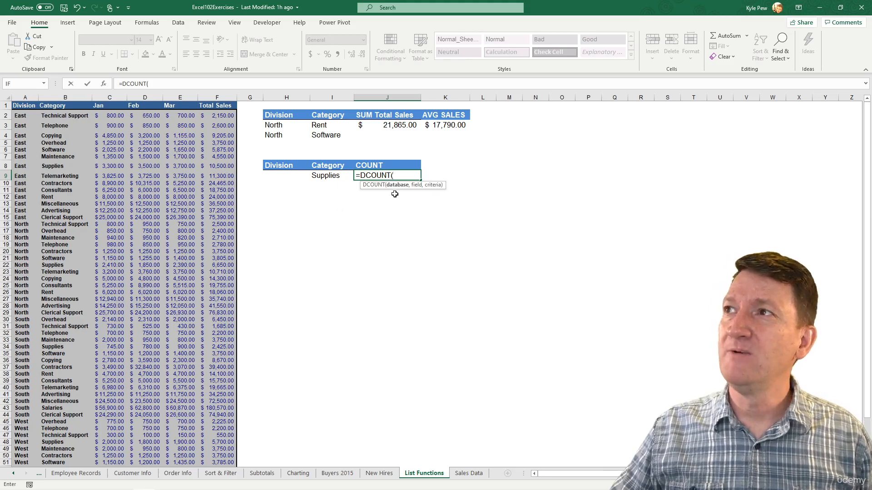
left_click(18, 107)
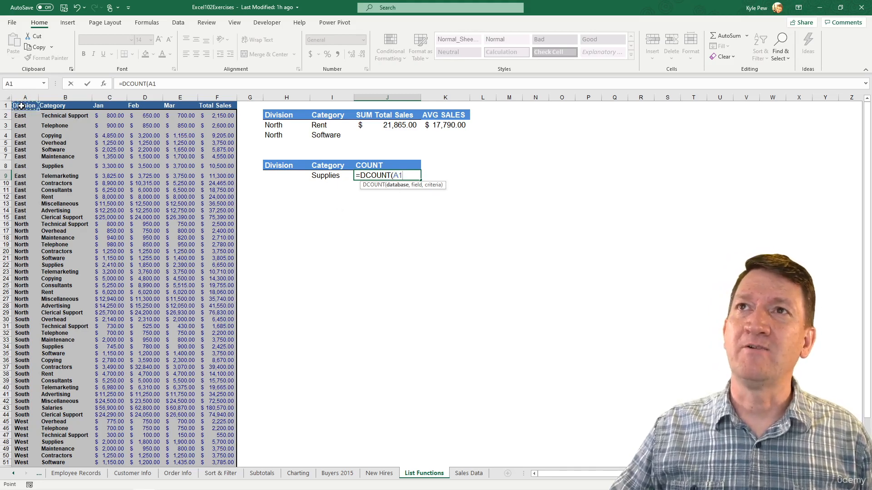
key("ctrl+shift+Right")
key("ctrl+shift+Down")
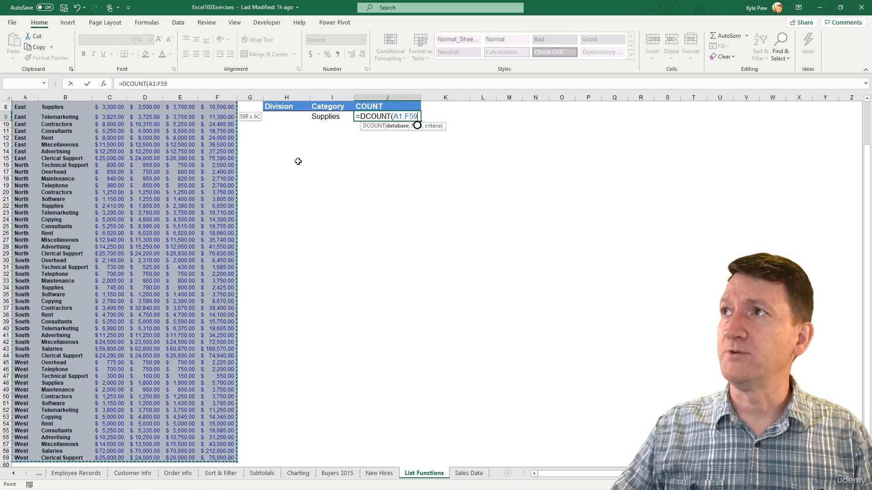
type(",")
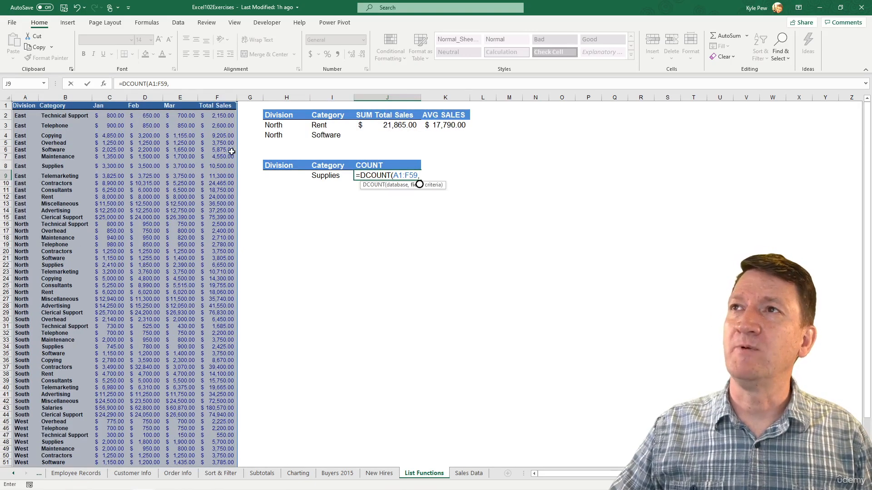
Complete the DCOUNT formula with the Total Sales header F1 as the field and I8:I9 as the criteria
left_click(212, 108)
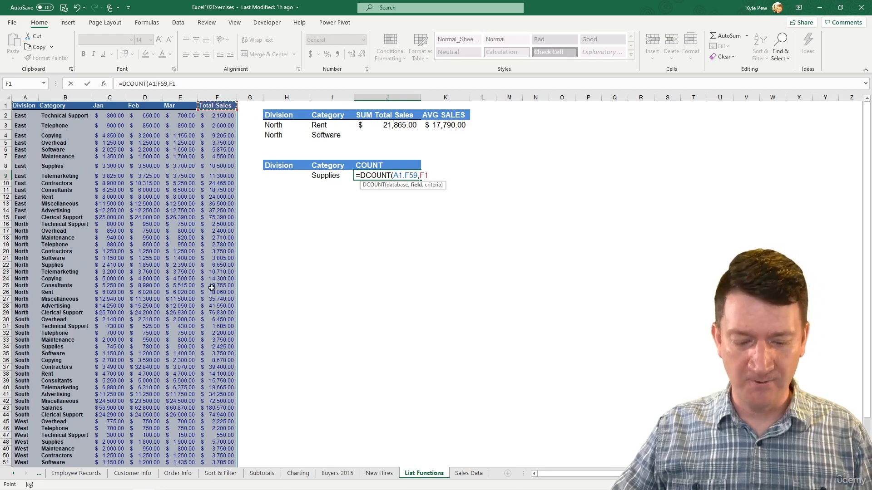
type(",")
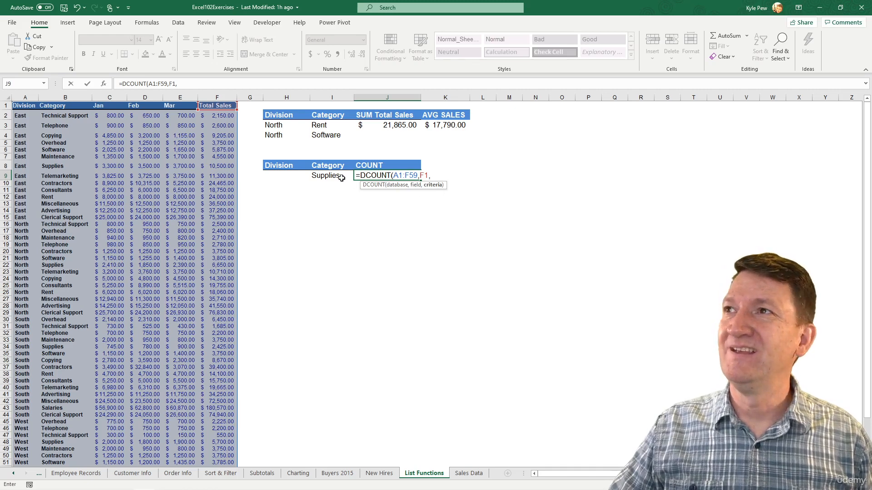
left_click(326, 165)
left_click_drag(326, 165, 324, 176)
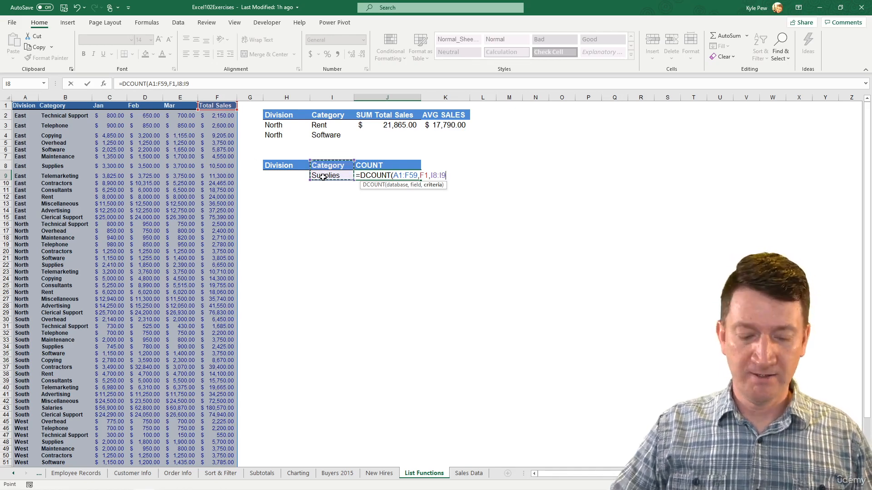
type(")")
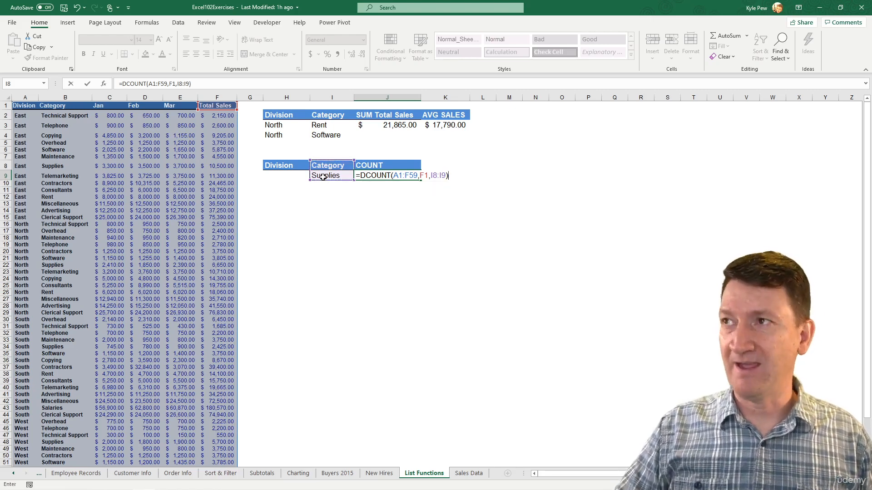
key("Return")
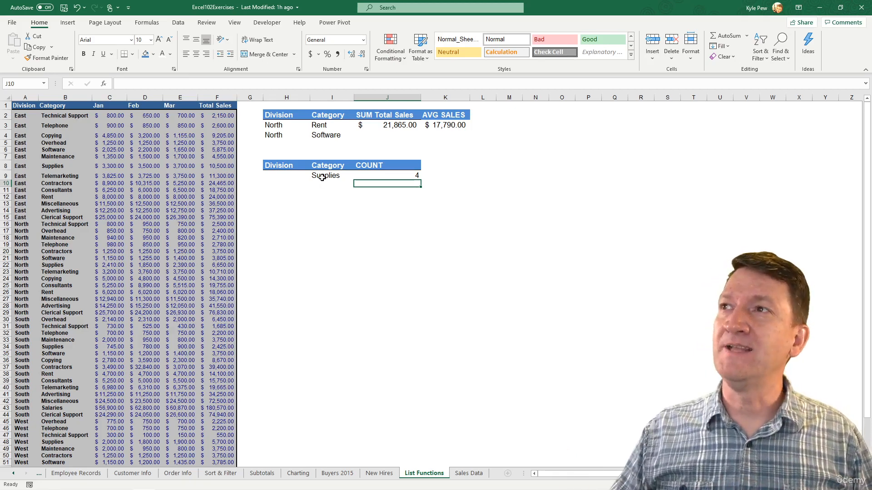
left_click(360, 176)
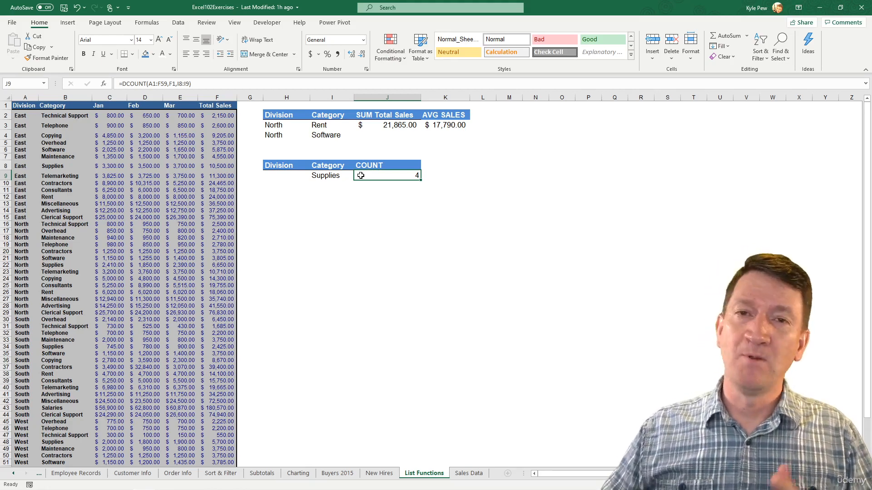
left_click(334, 168)
left_click(334, 175)
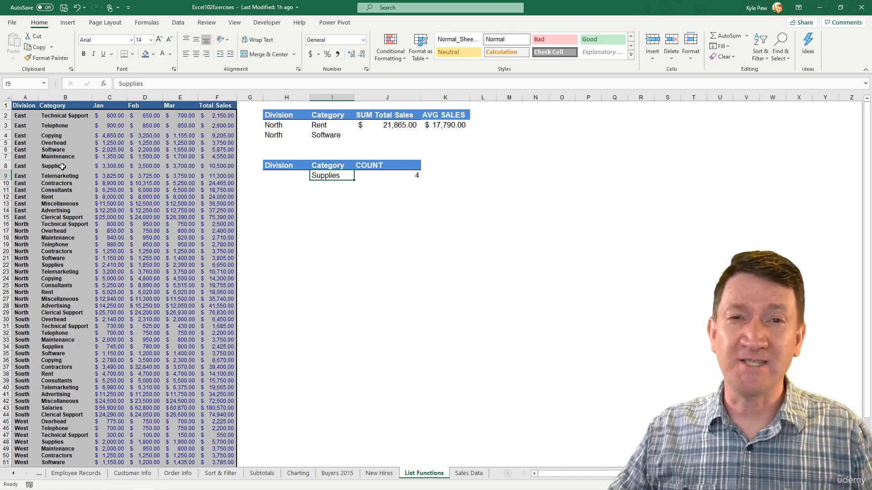
Change the criteria header in cell I8 to Categories so that it differs from the list's column header
double_click(330, 165)
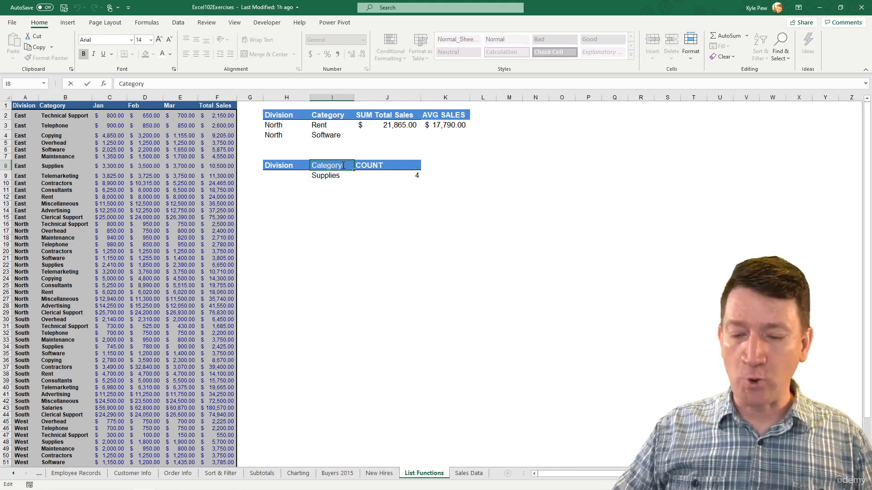
key("BackSpace")
type("ies")
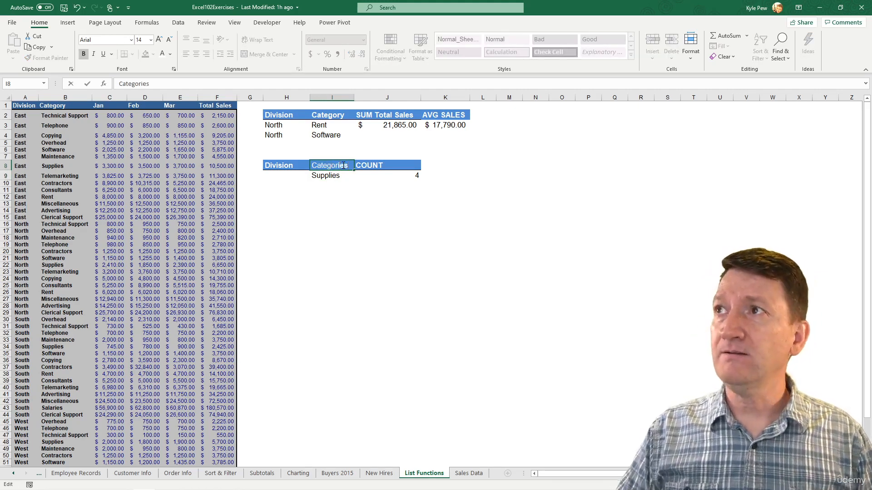
key("Return")
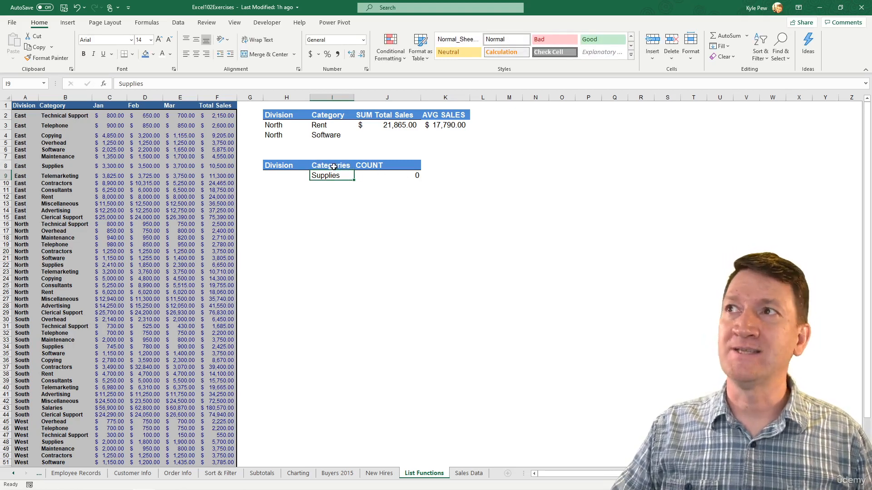
Set the criteria header in cell I8 back to Category to match the list's column header
left_click(334, 167)
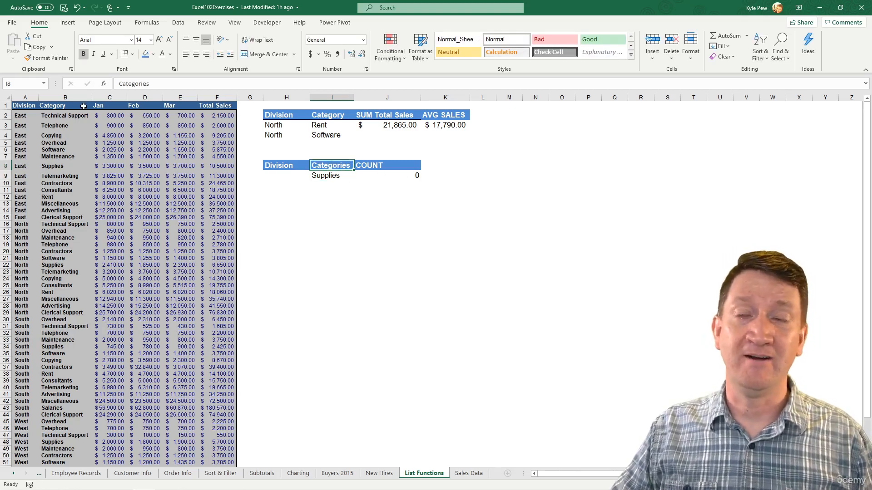
type("Category")
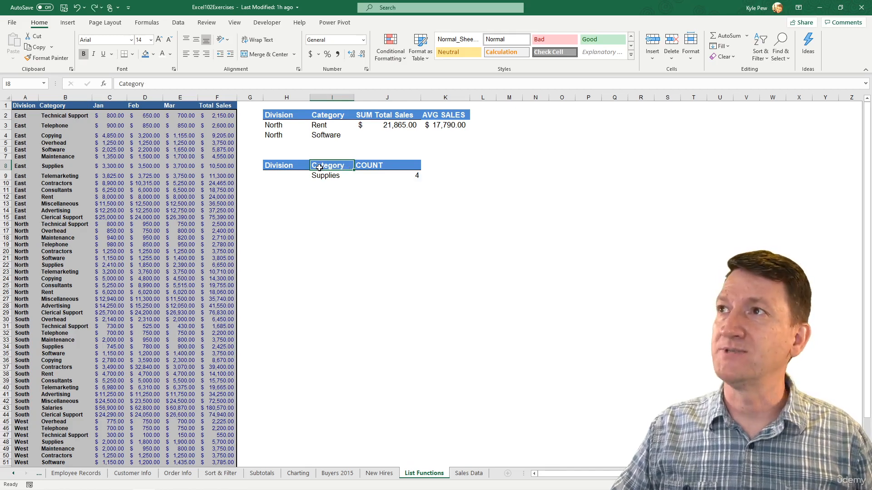
key("Return")
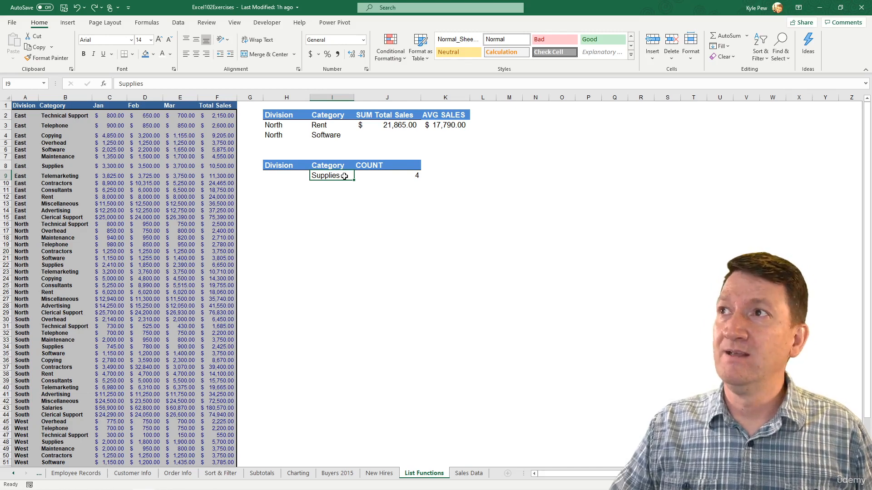
Add a trailing space after Supplies in criteria cell I9 to test its effect on the DCOUNT formula
double_click(347, 177)
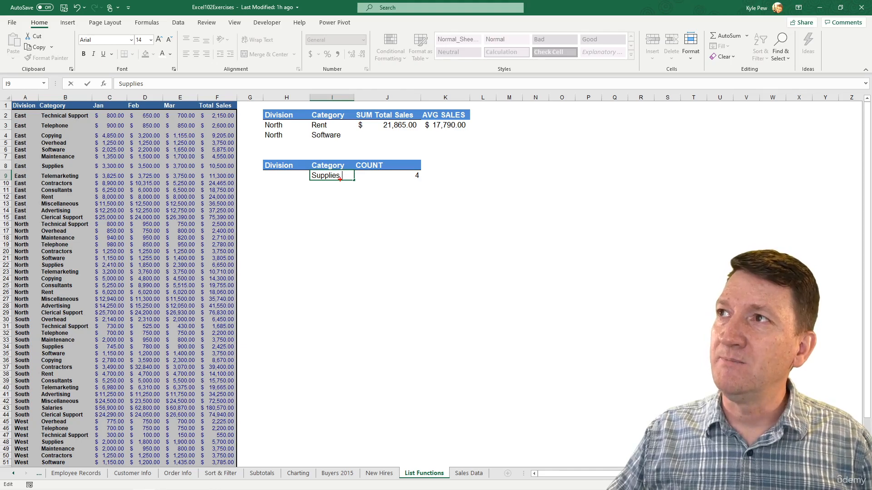
left_click_drag(341, 180, 335, 222)
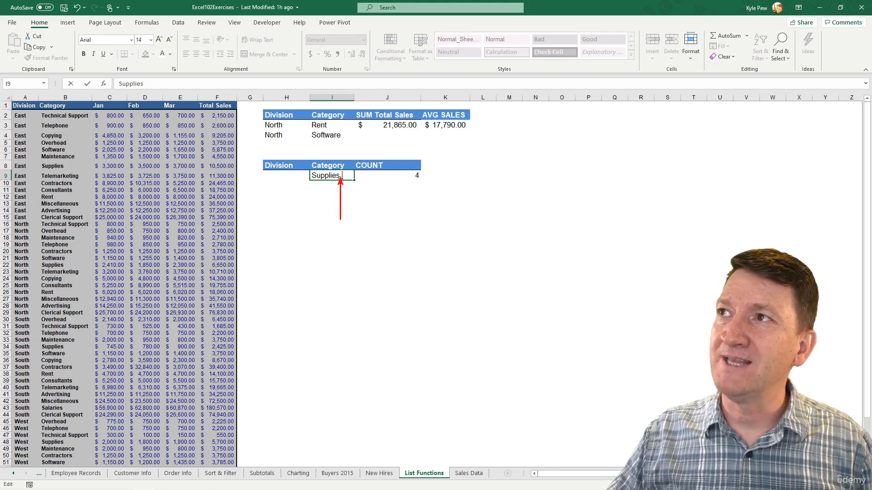
key("Escape")
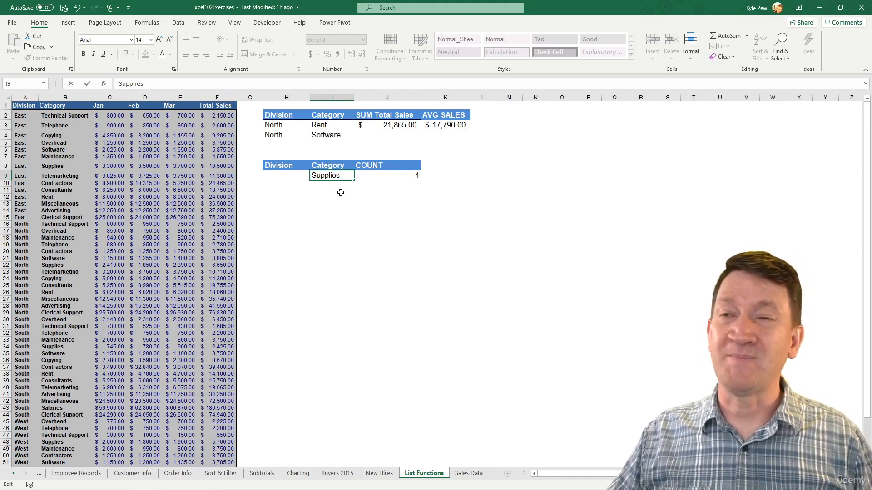
key("Return")
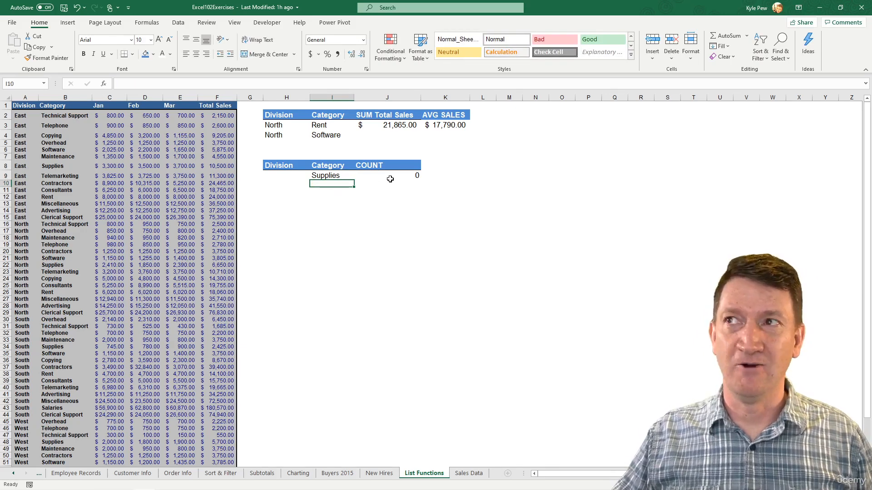
Remove the trailing space after Supplies in criteria cell I9
left_click(346, 177)
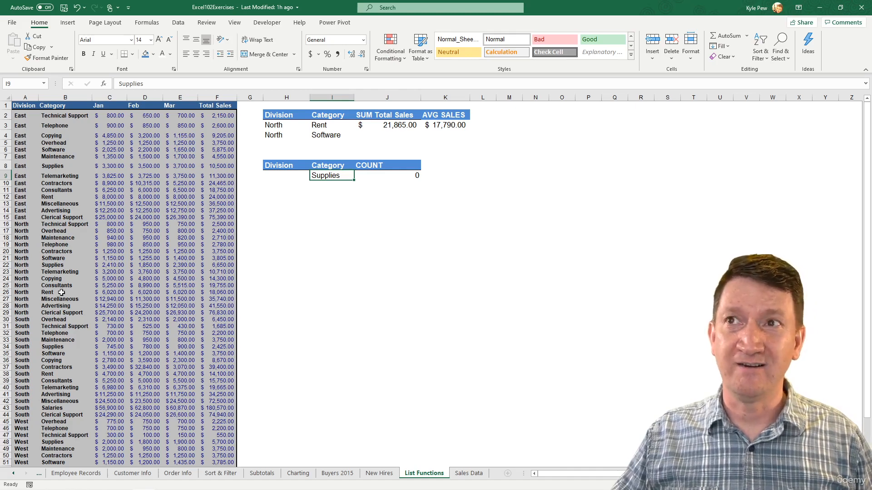
double_click(348, 178)
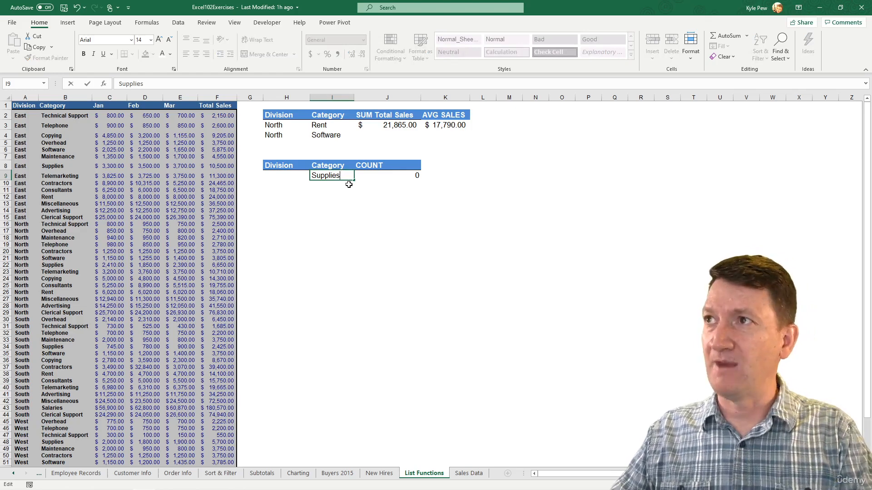
key("Return")
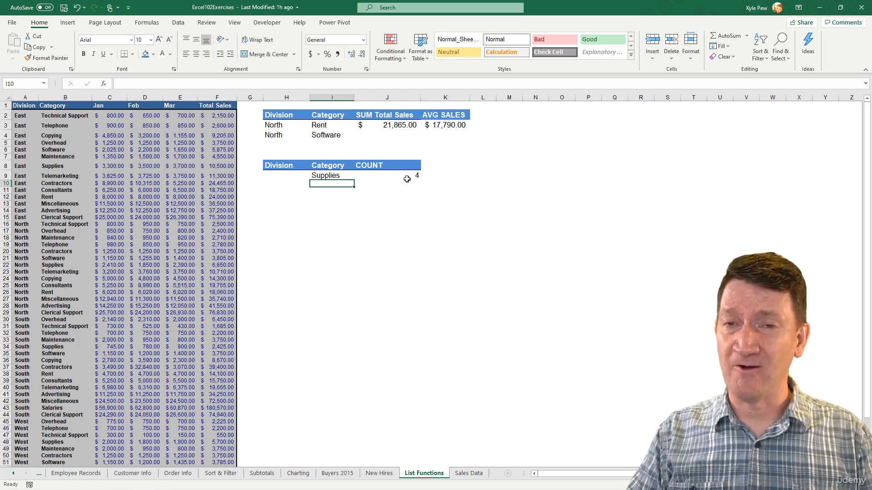
Start a formula with =d in empty cell I21 and browse the suggested functions for other database functions
left_click(318, 257)
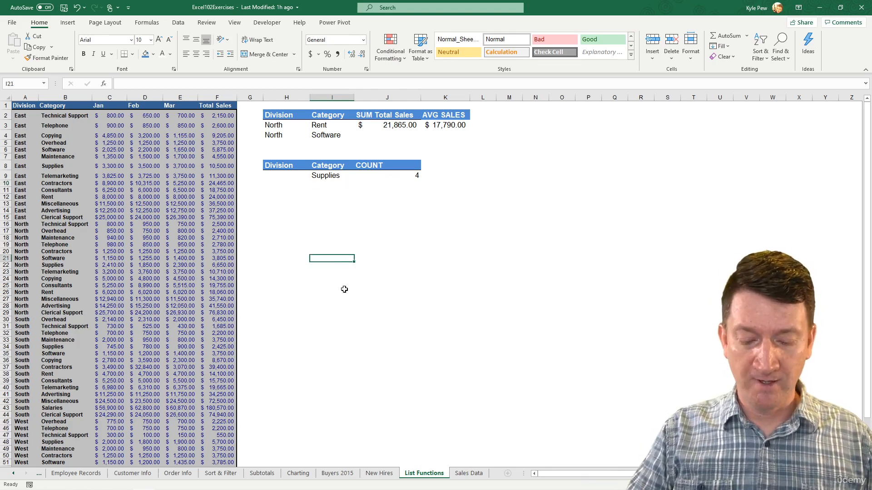
type("=d")
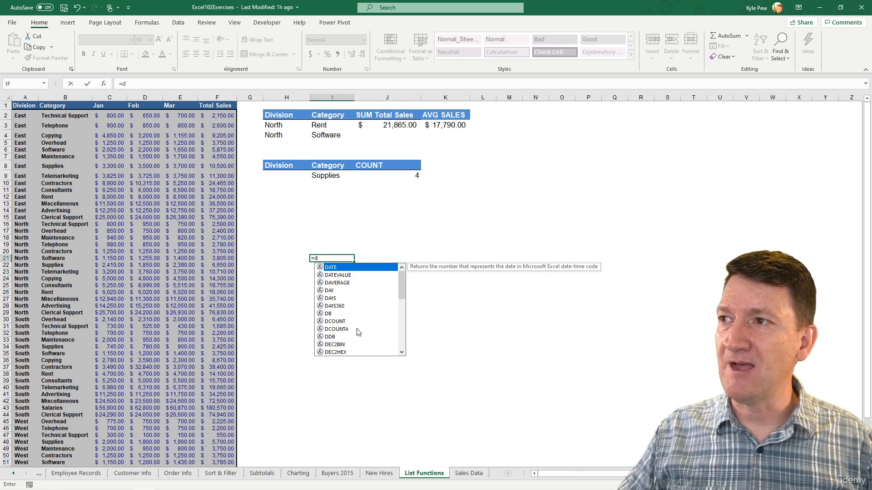
left_click_drag(402, 301, 402, 339)
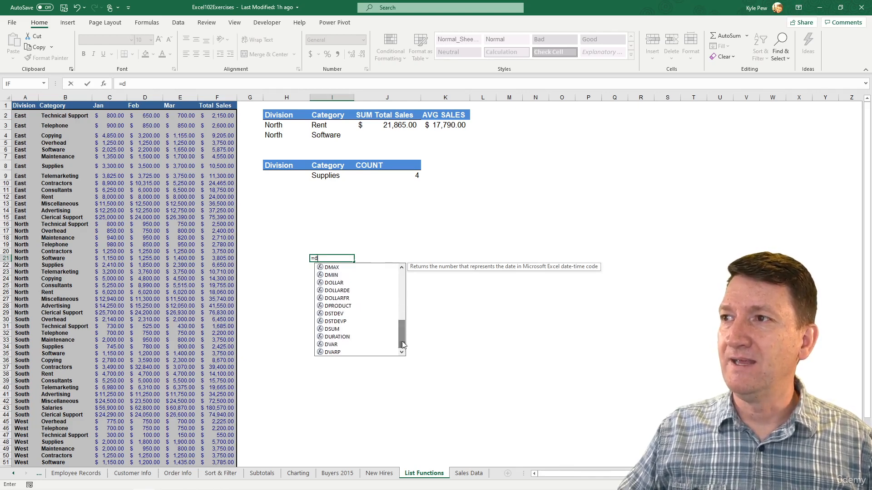